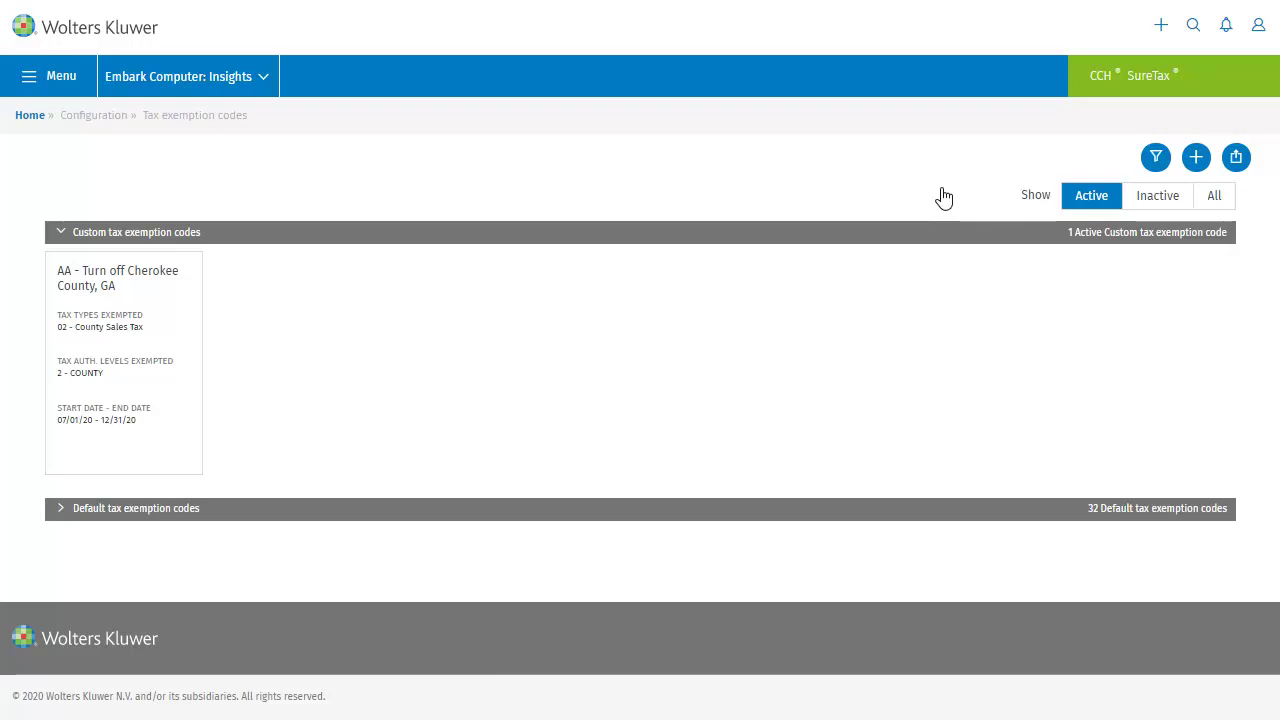
Expand the default tax exemption codes and look through the whole list.
click(60, 508)
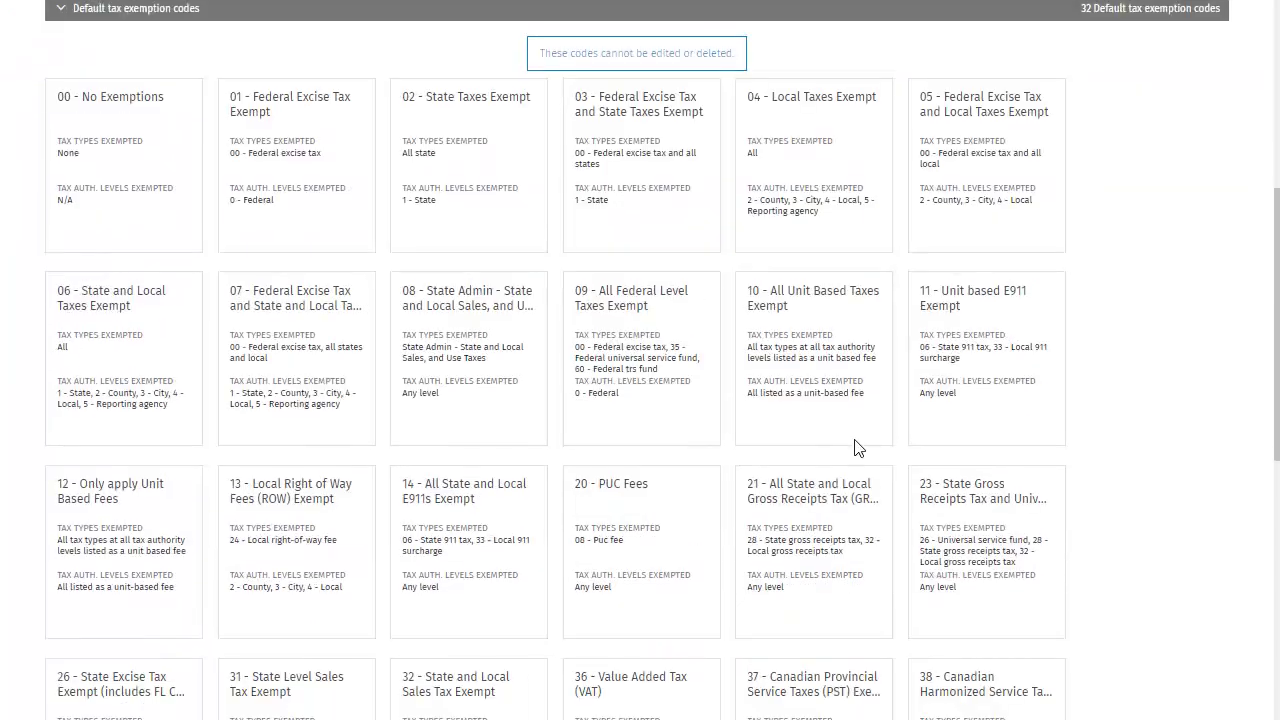
scroll(855, 448, down, 7)
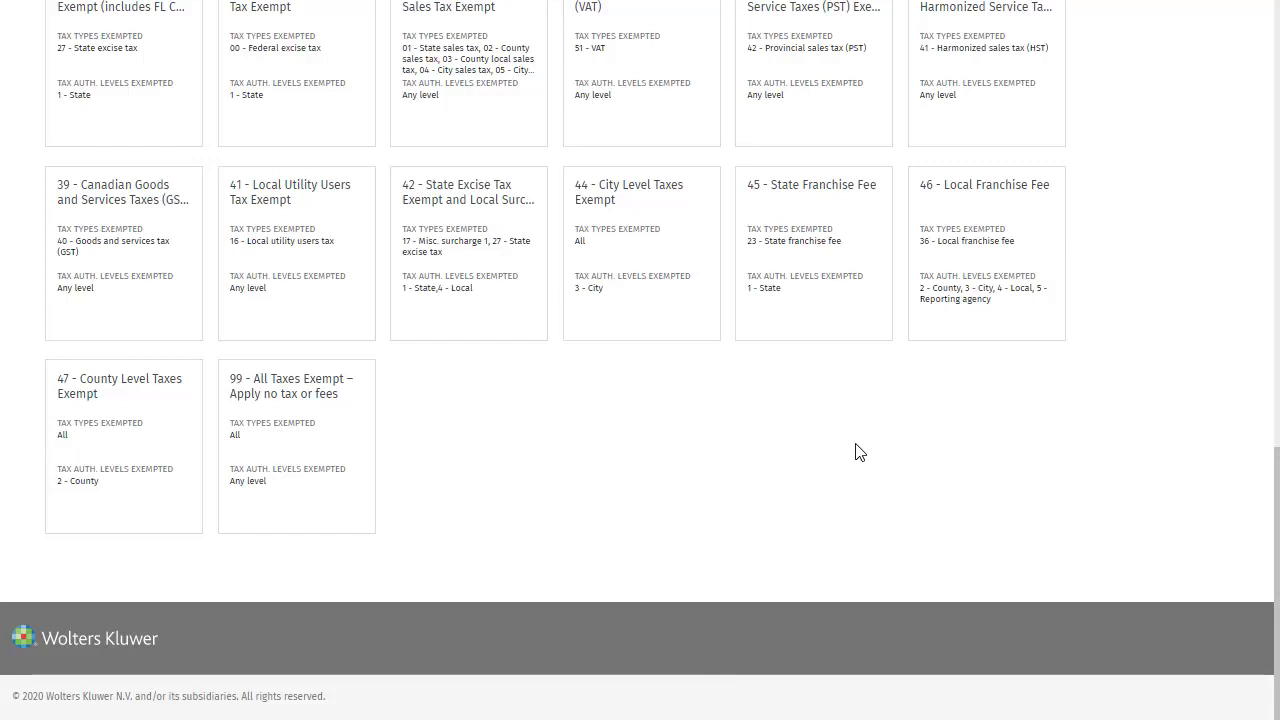
scroll(858, 452, up, 13)
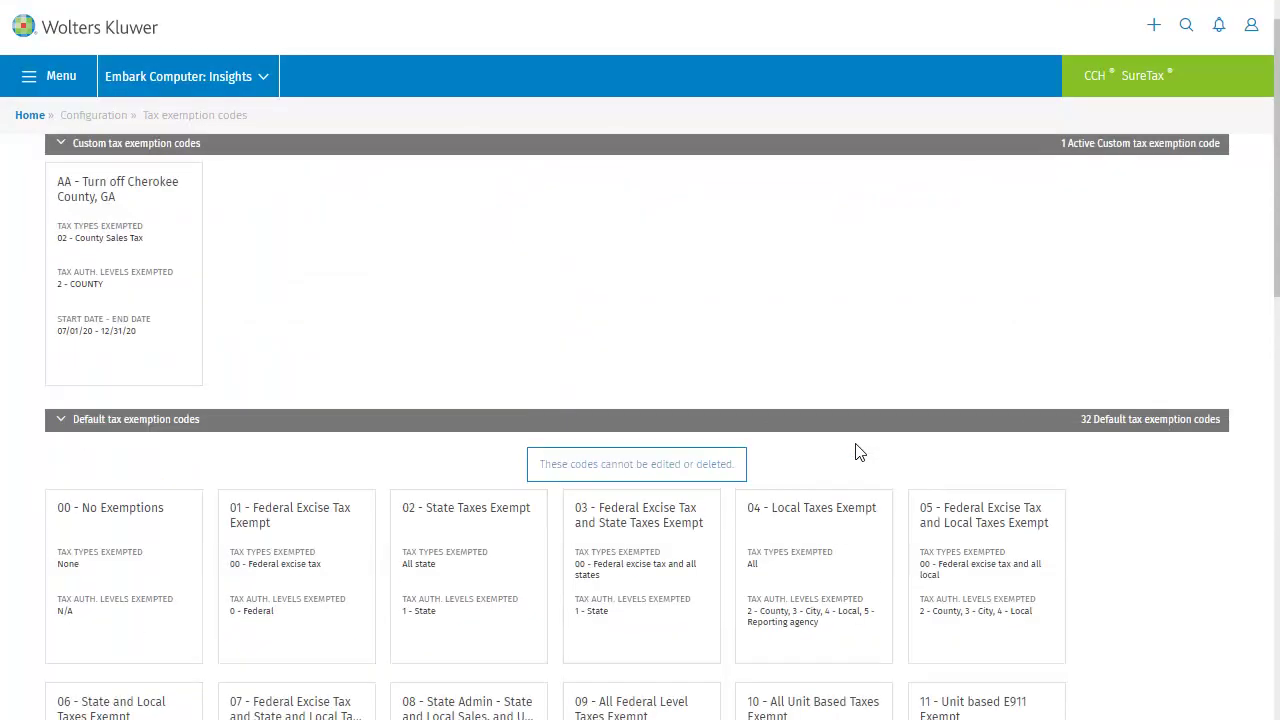
scroll(858, 452, up, 1)
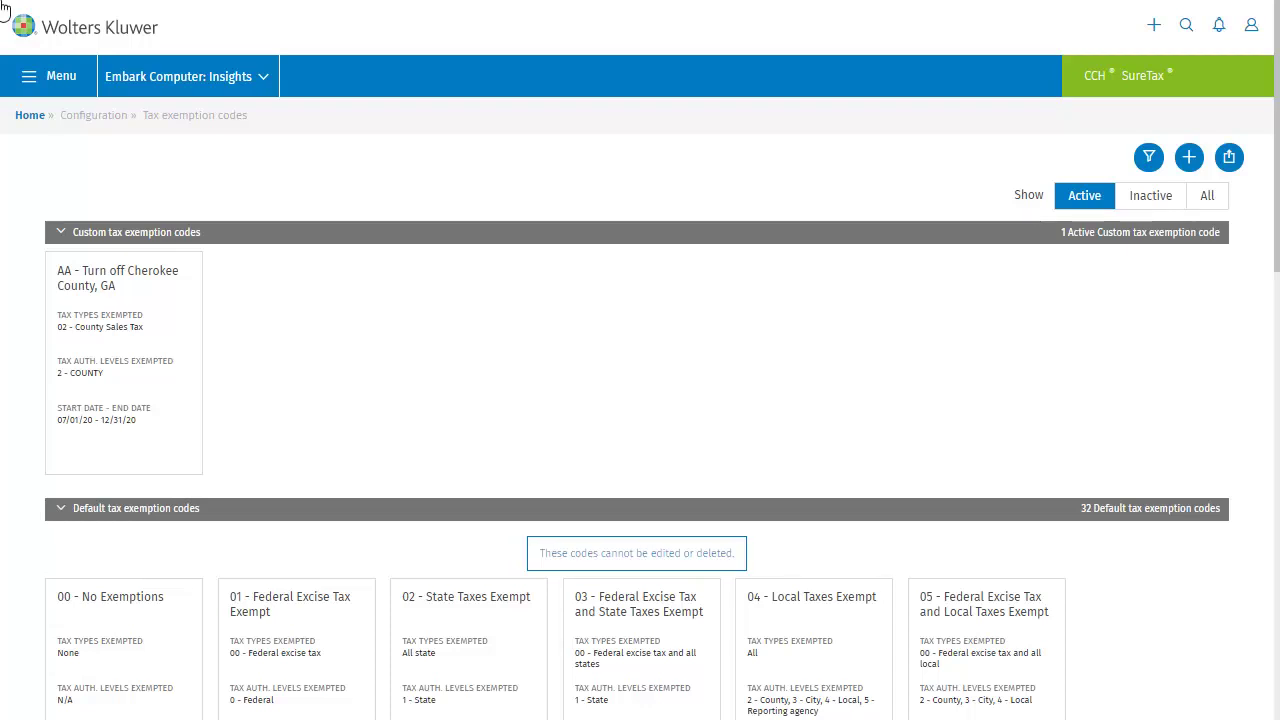
Start a new exemption code GK with the override reason "Turn off Tarrant County, TX.".
click(1189, 157)
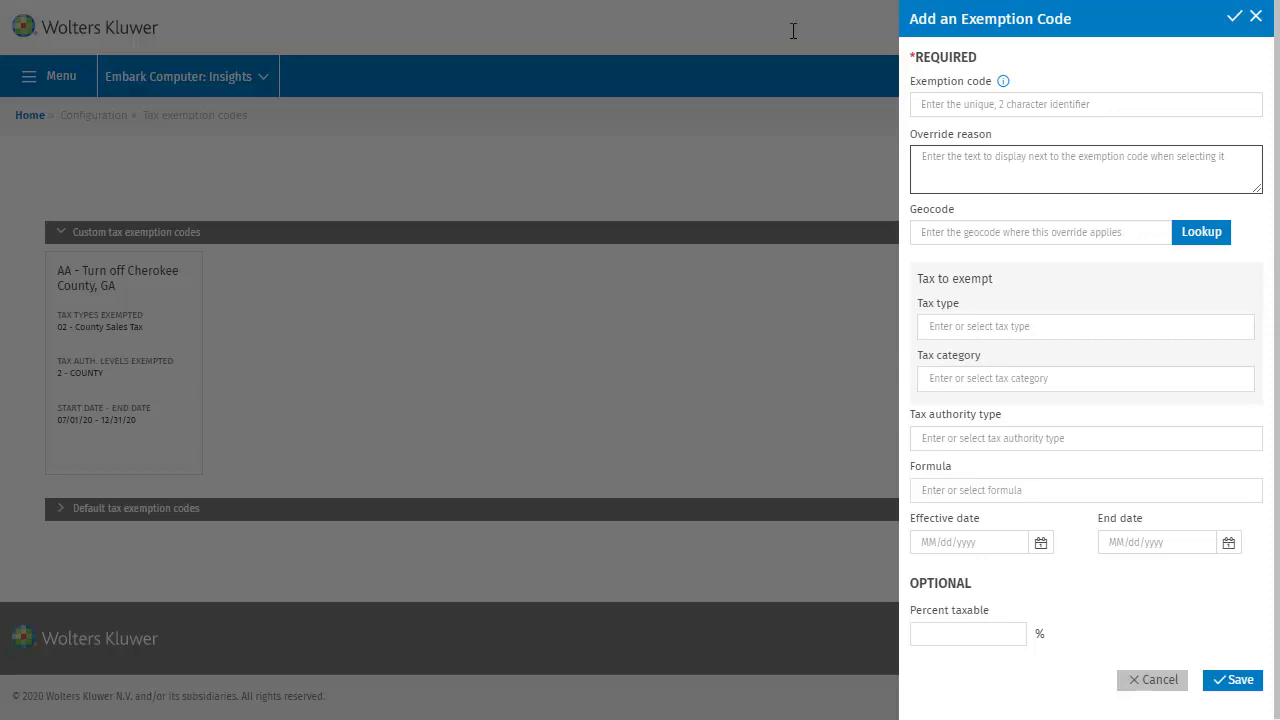
click(988, 103)
text(GK)
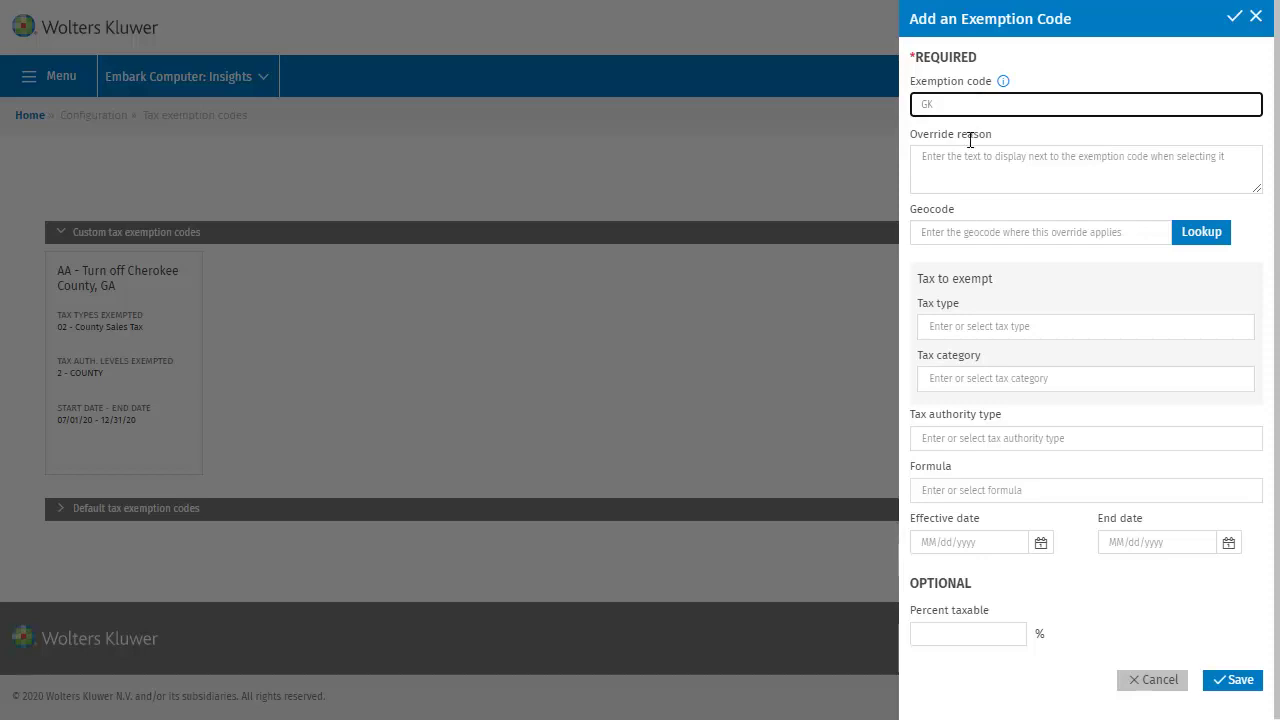
click(969, 175)
text(Turn off)
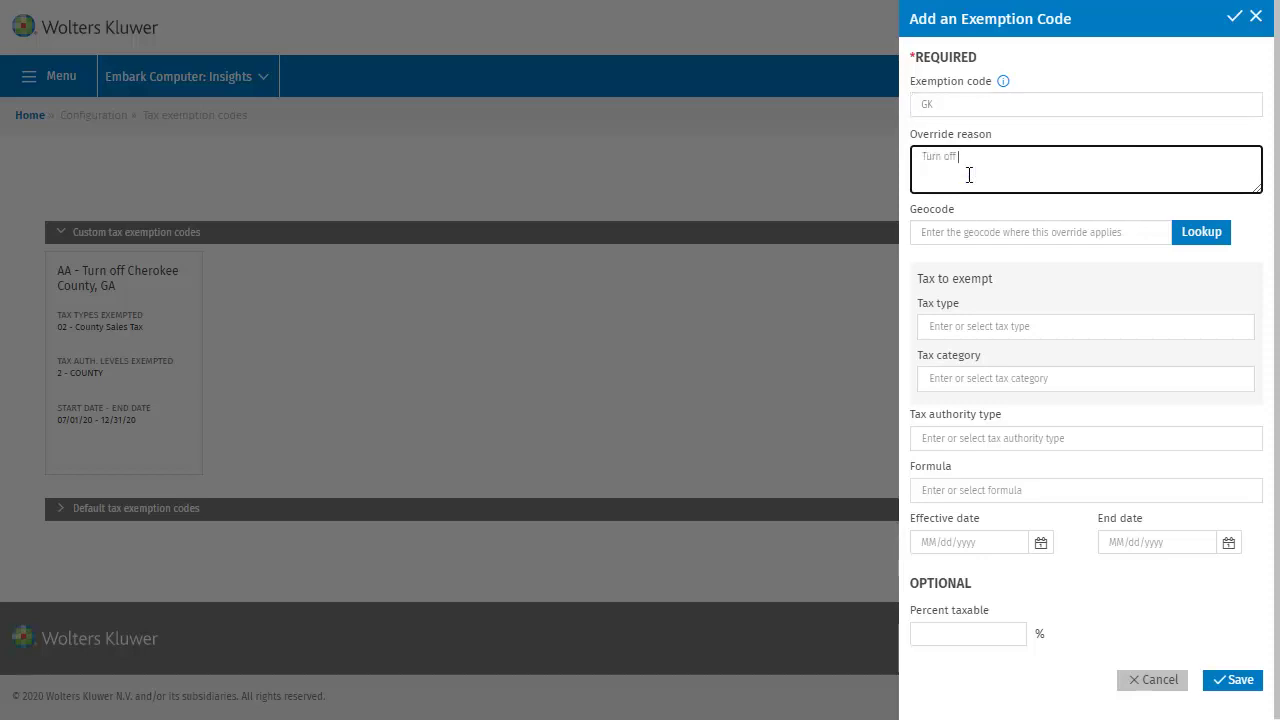
text( Tarrant County, TX.)
Look up the geocode for Tarrant County, Texas, and apply TARRANT (US48439) to the exemption code.
click(1206, 234)
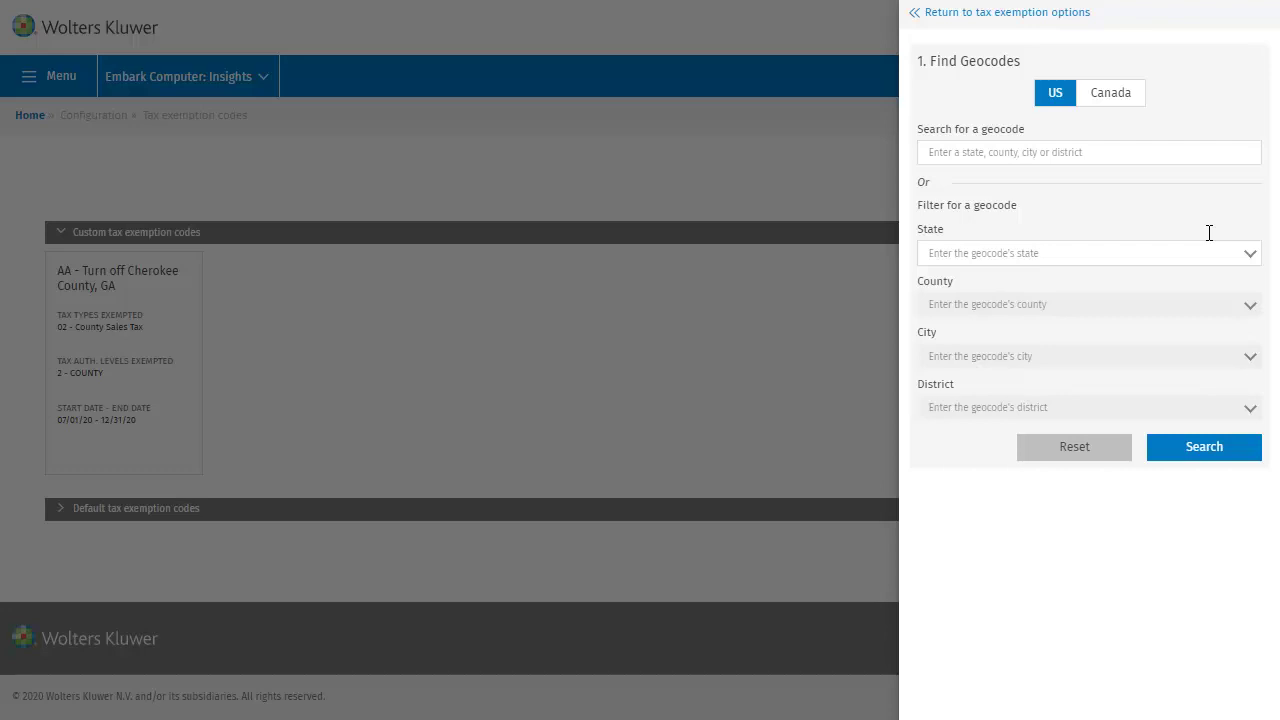
click(1160, 260)
text(Te)
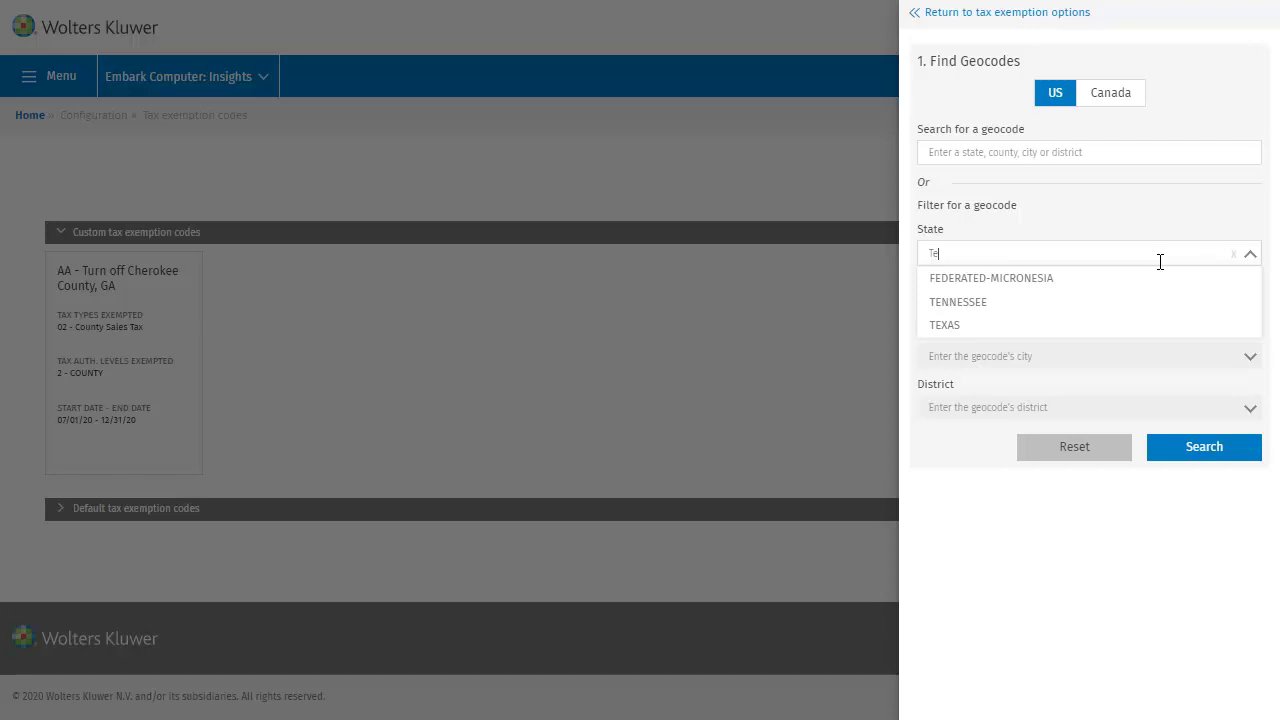
click(1131, 325)
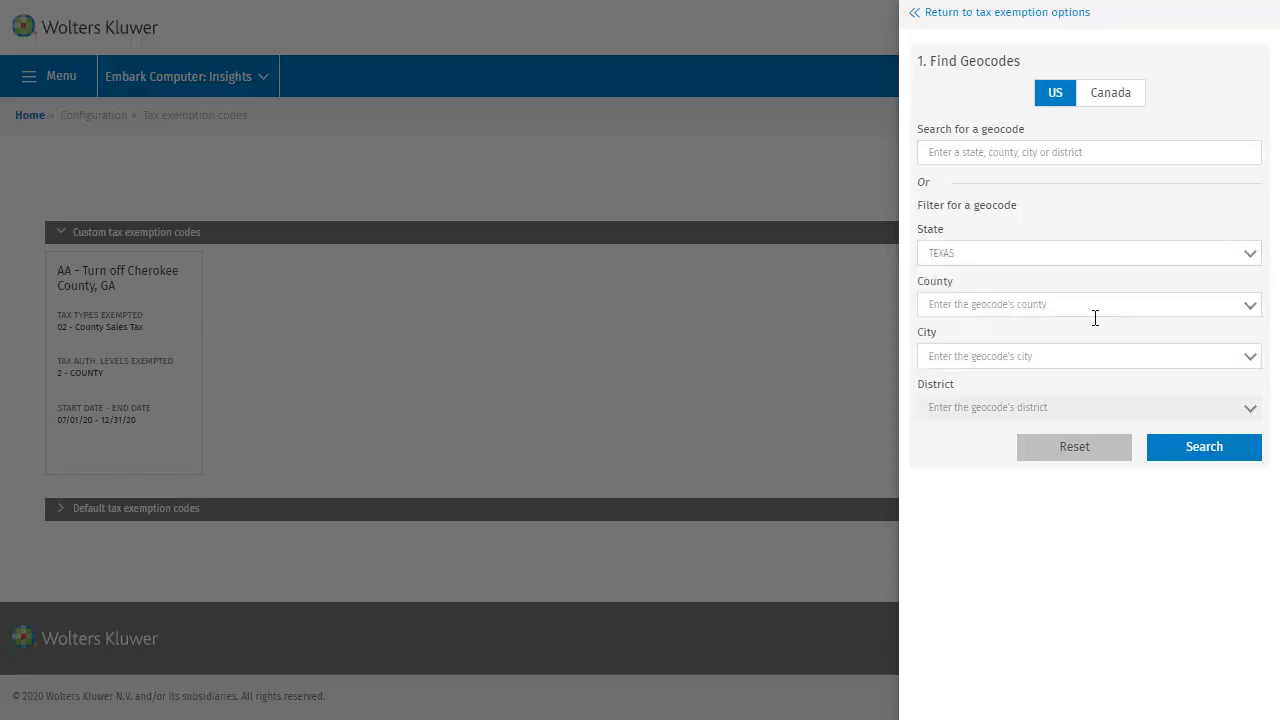
click(1055, 303)
text(Tarr)
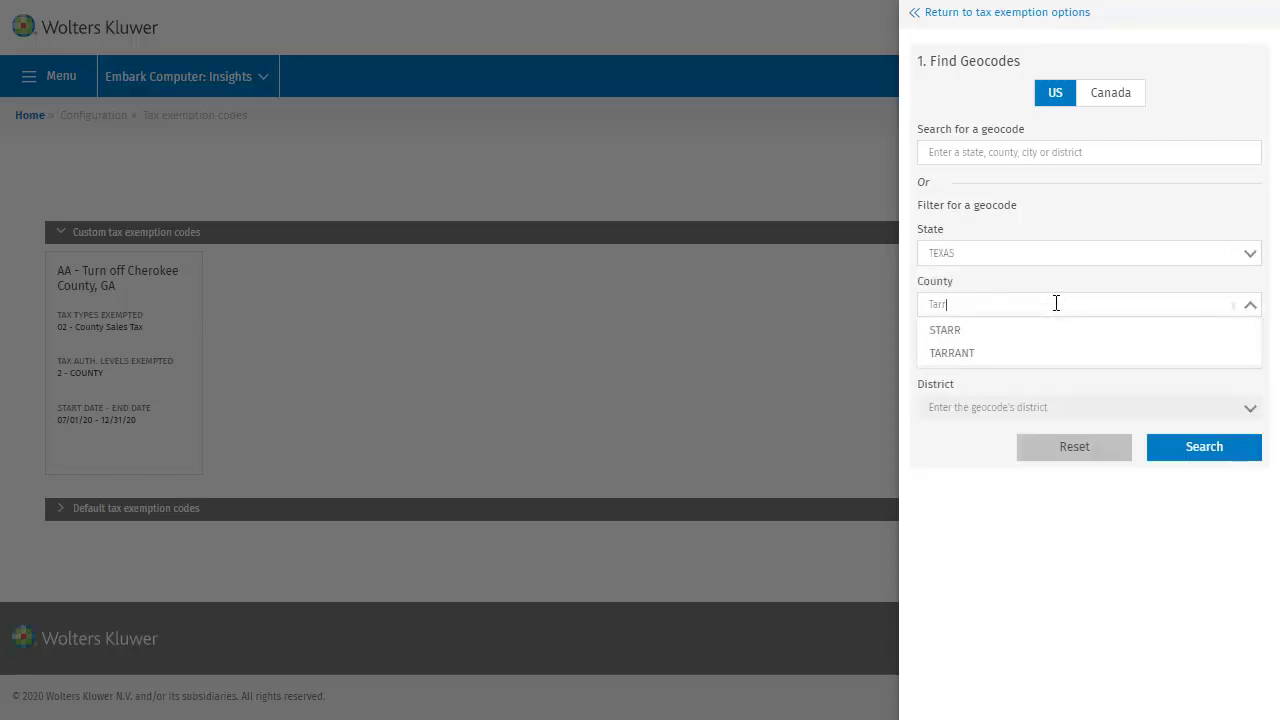
click(1034, 355)
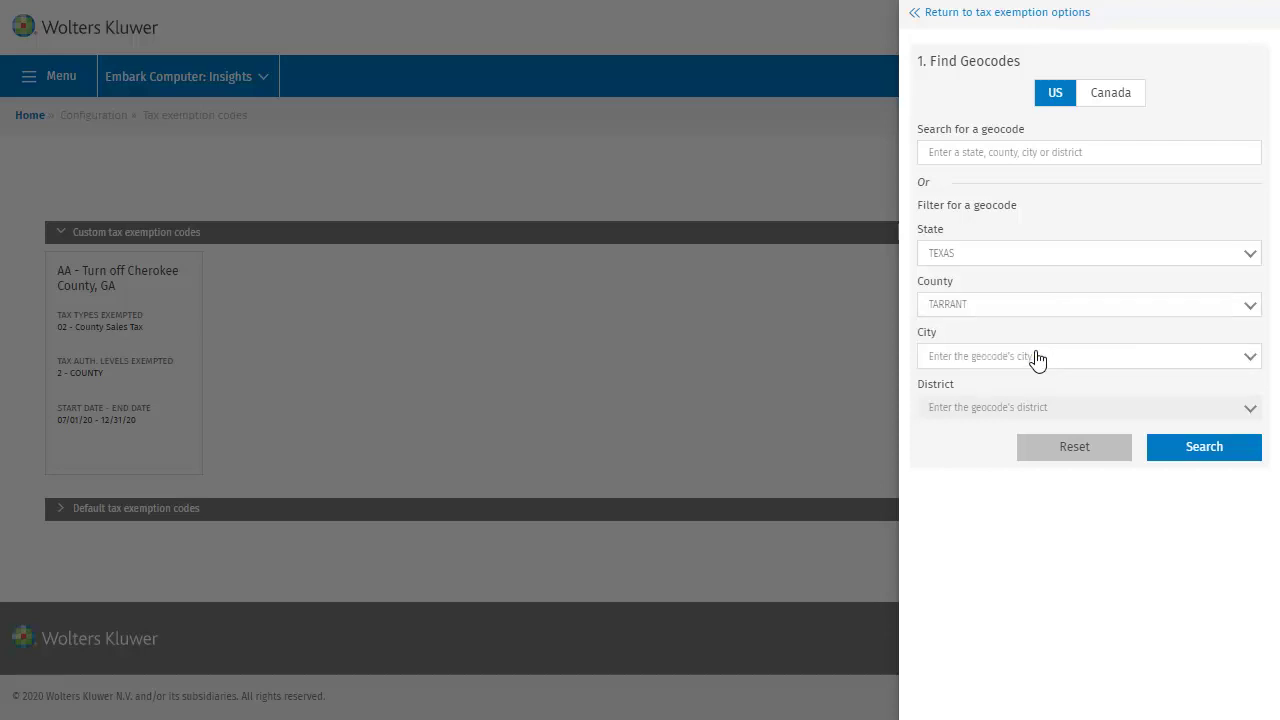
click(1166, 452)
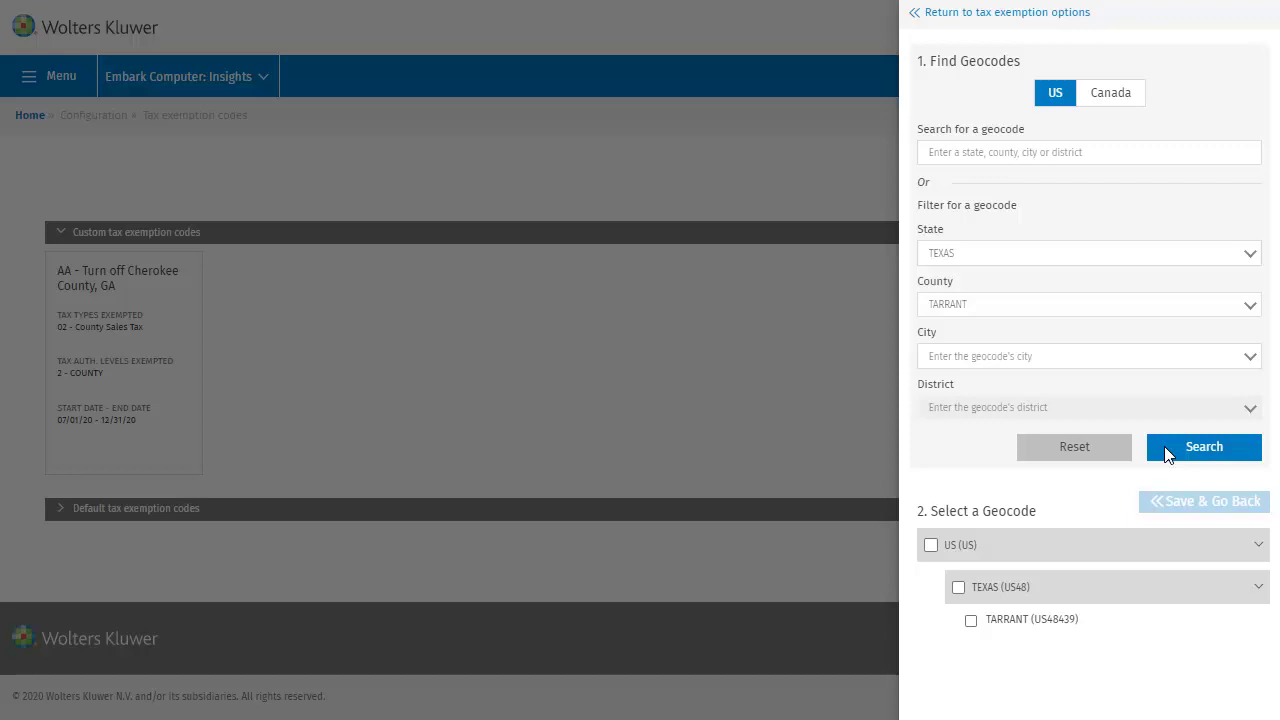
click(971, 621)
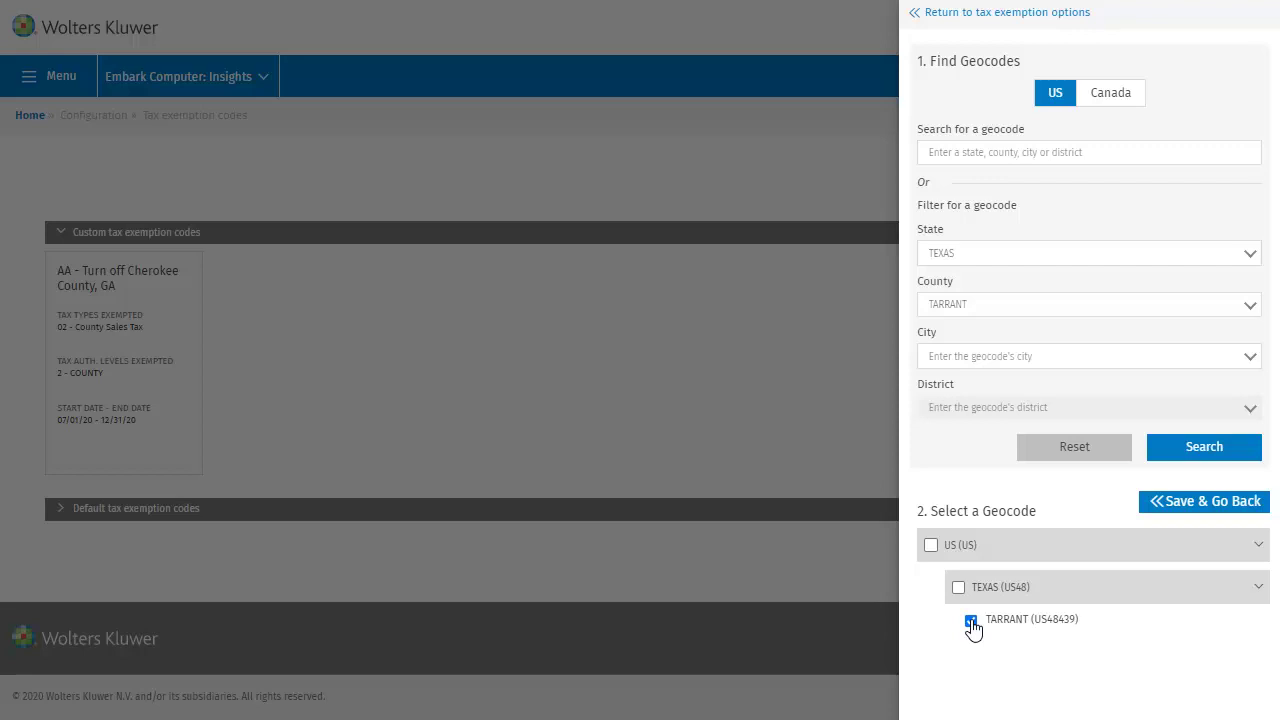
click(1200, 502)
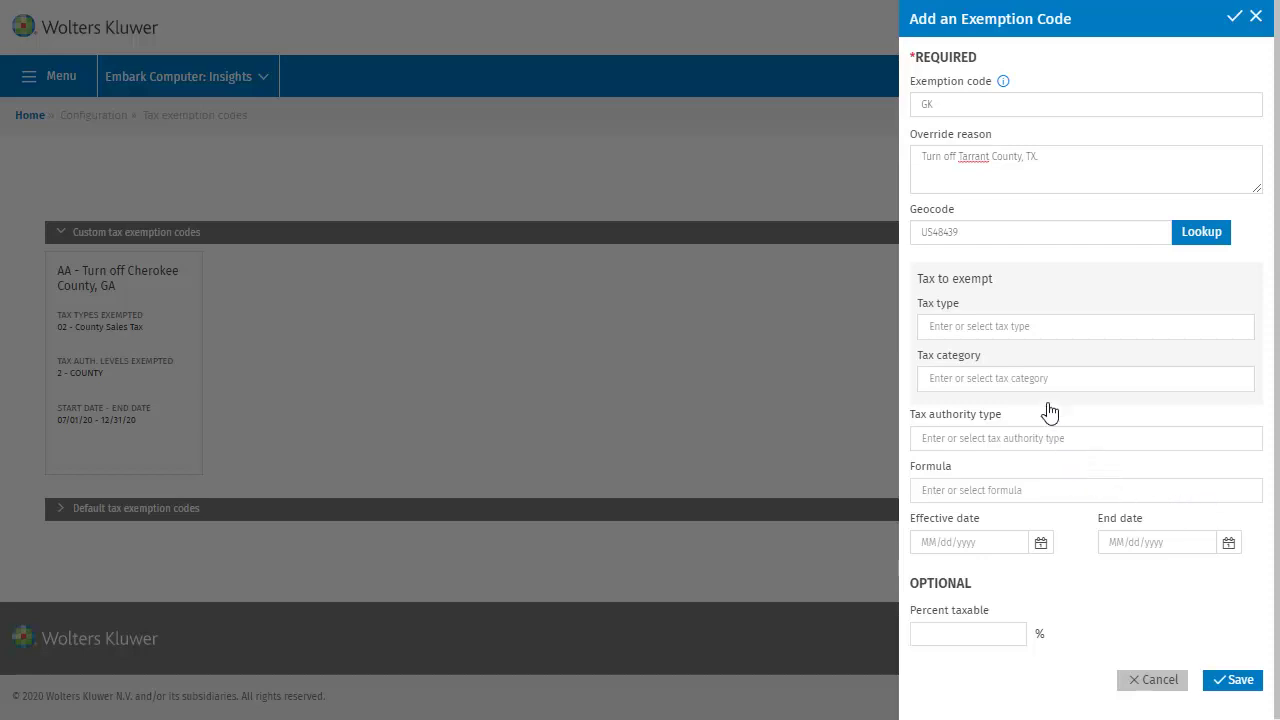
Set the tax to exempt to type 02 - County Sales Tax and category 01 - GENERAL MERCHANDISE.
click(1038, 333)
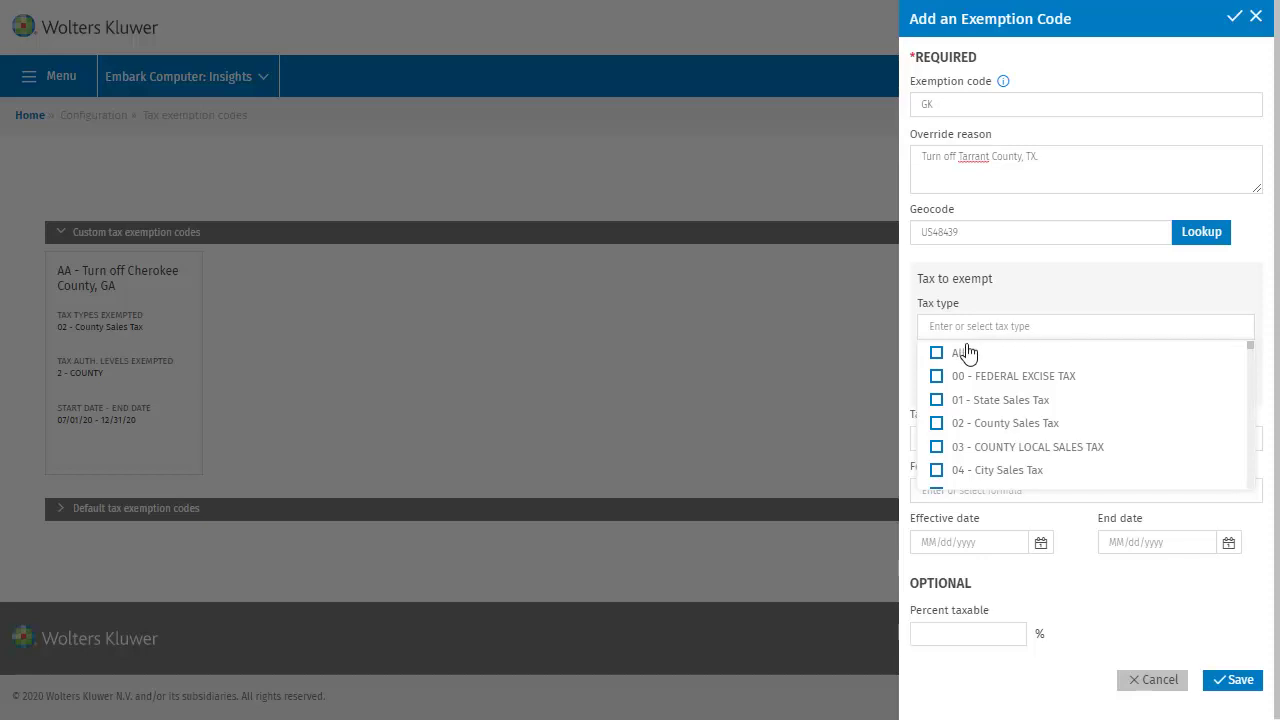
click(936, 422)
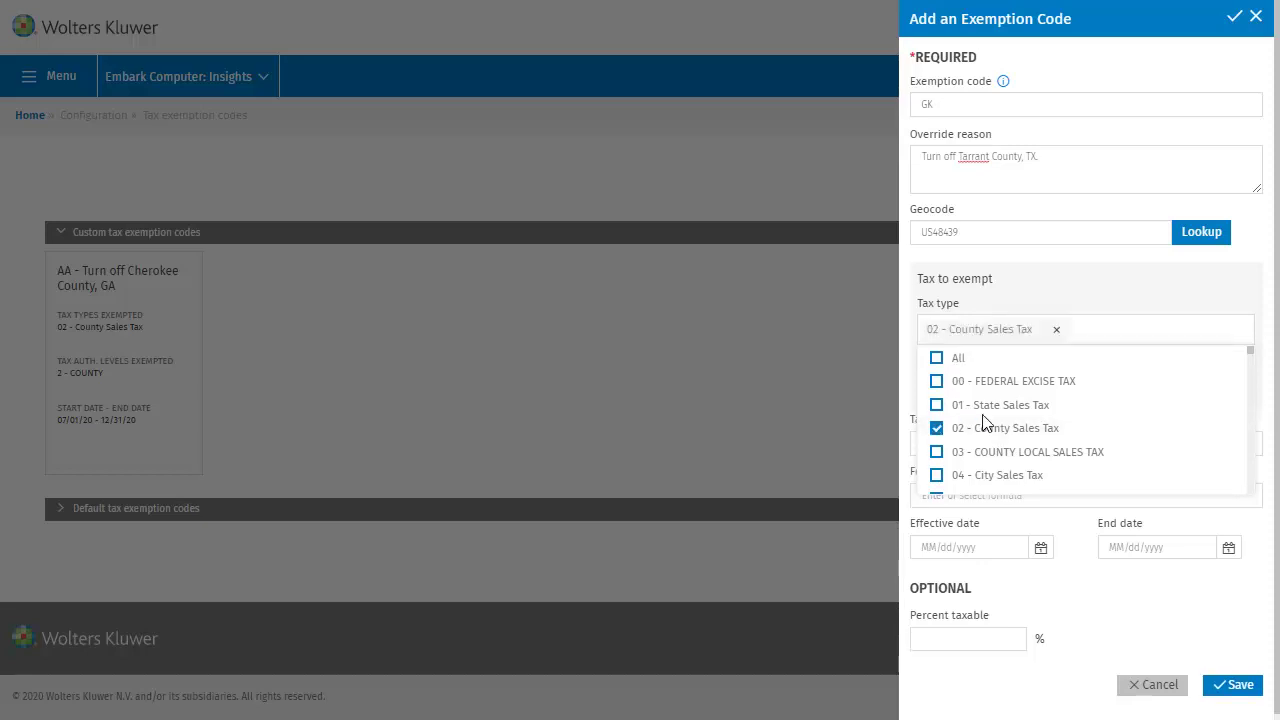
click(1122, 298)
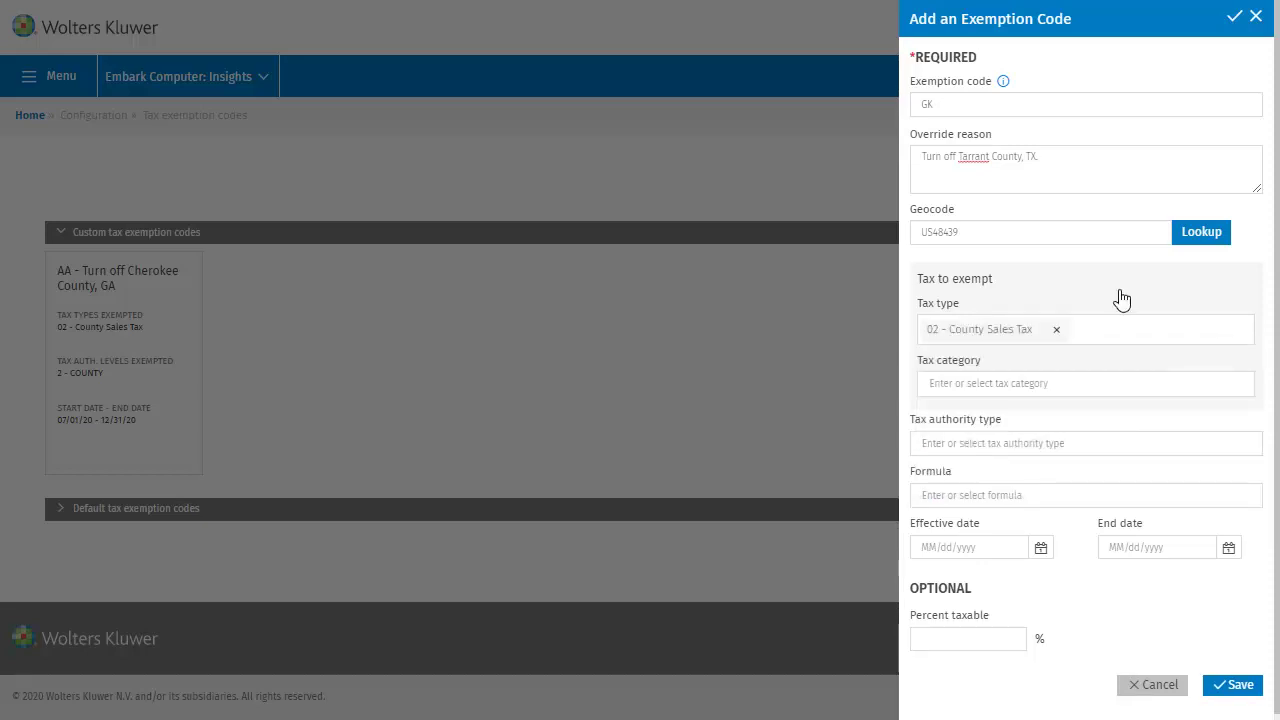
click(1036, 392)
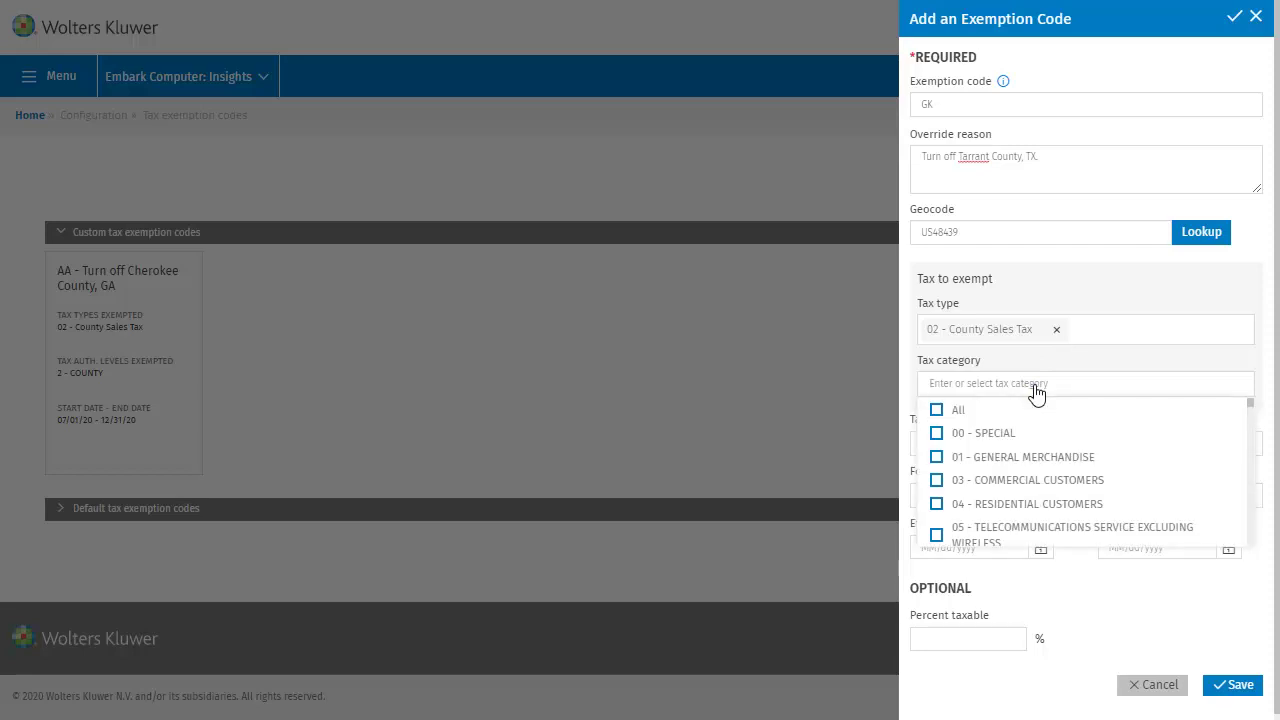
click(936, 456)
click(1091, 360)
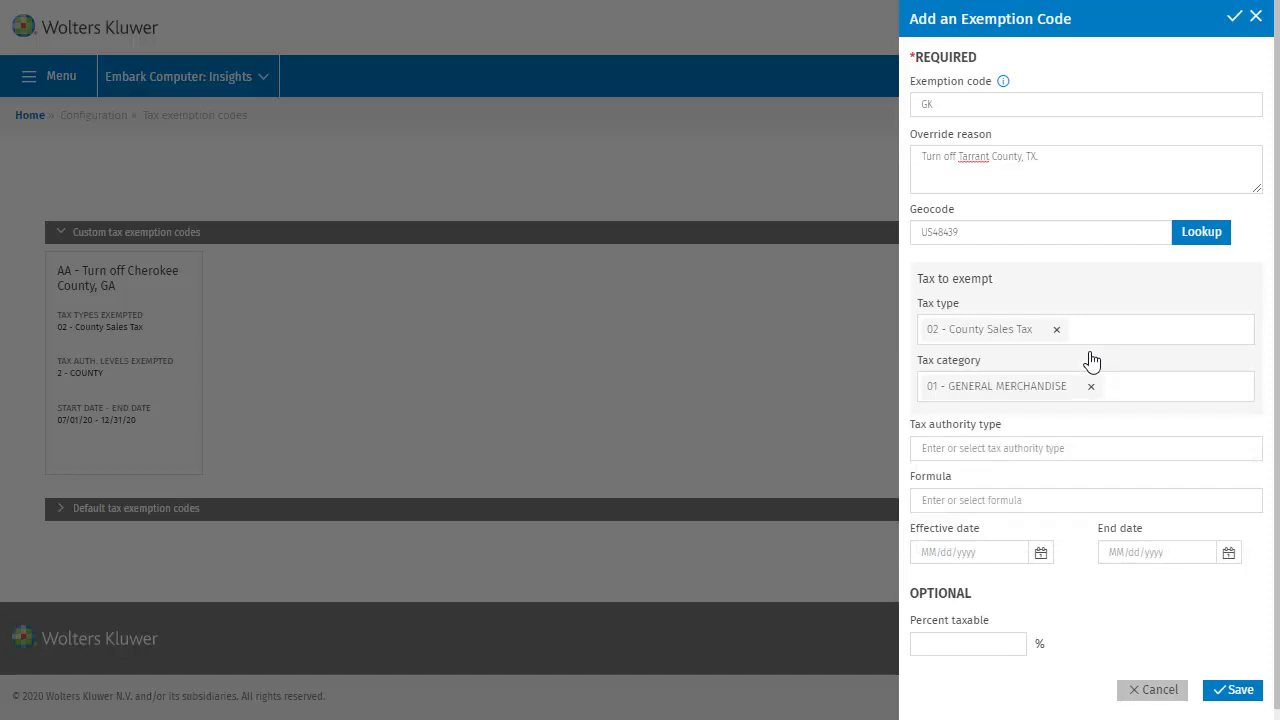
Set the tax authority type to COUNTY and the formula to 1 - Standard rate, no aggregation or tier processing.
click(1022, 450)
click(929, 545)
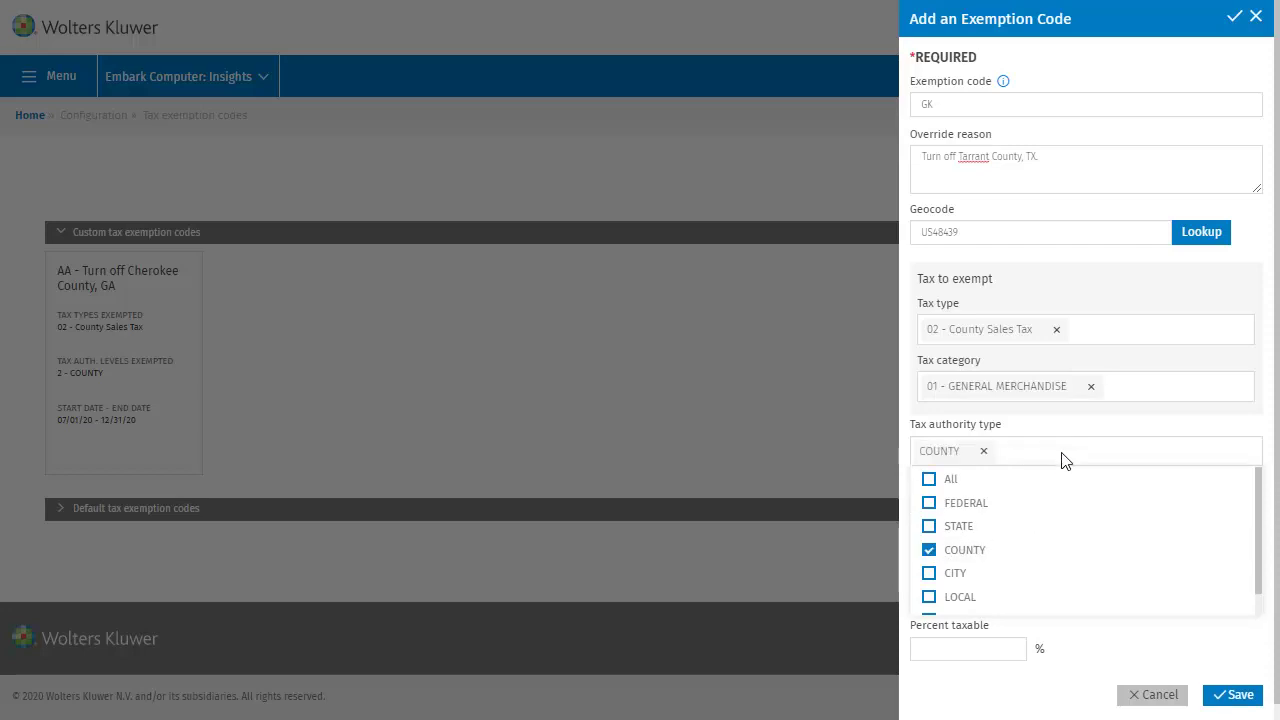
click(1065, 427)
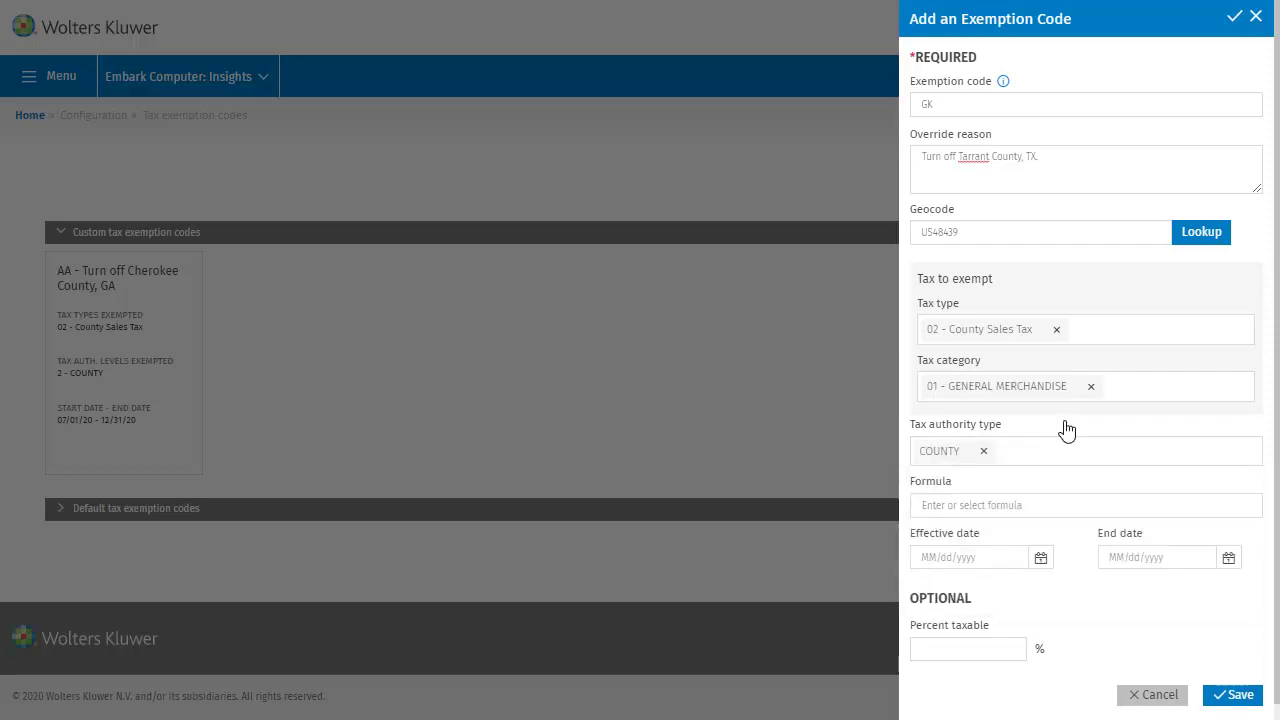
click(1019, 507)
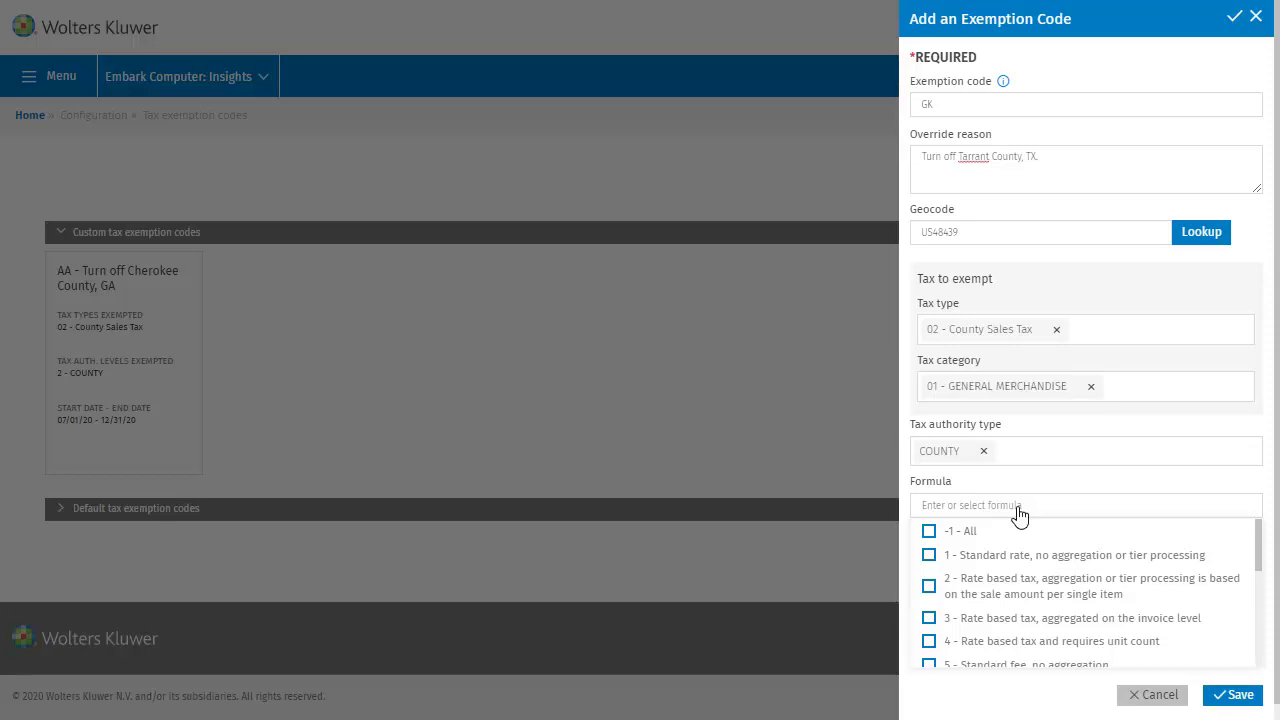
click(930, 556)
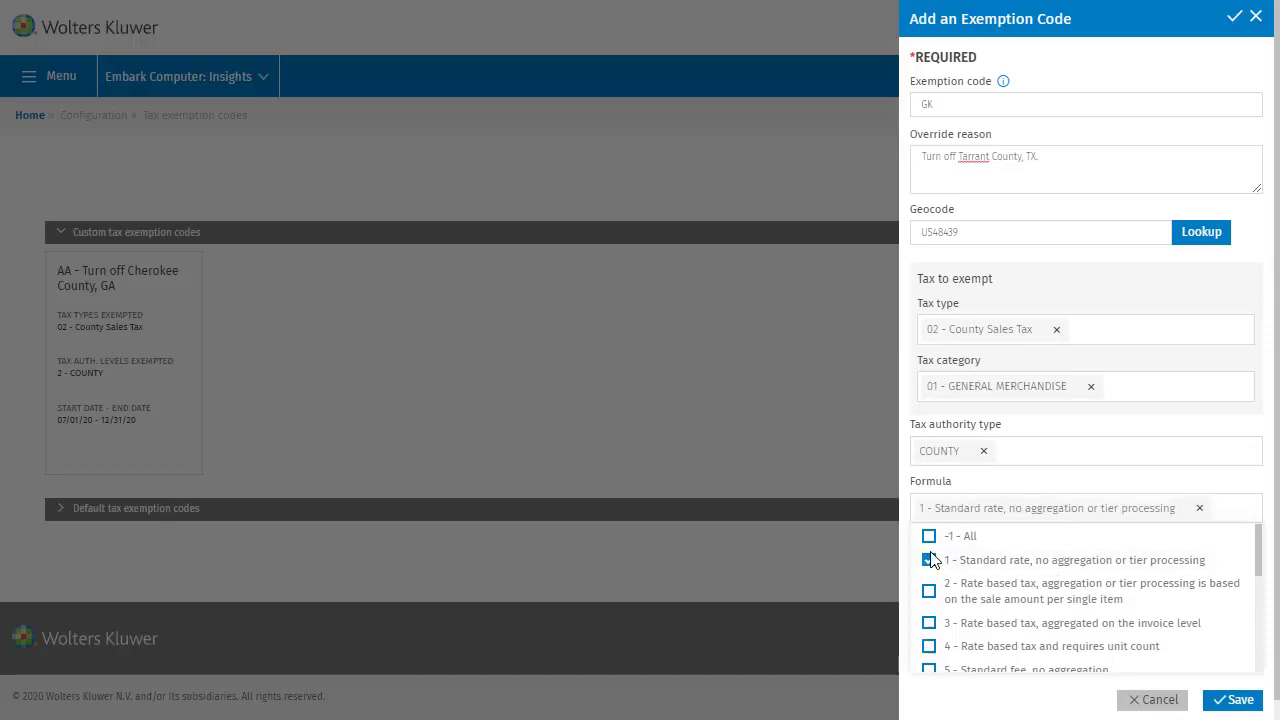
click(1088, 483)
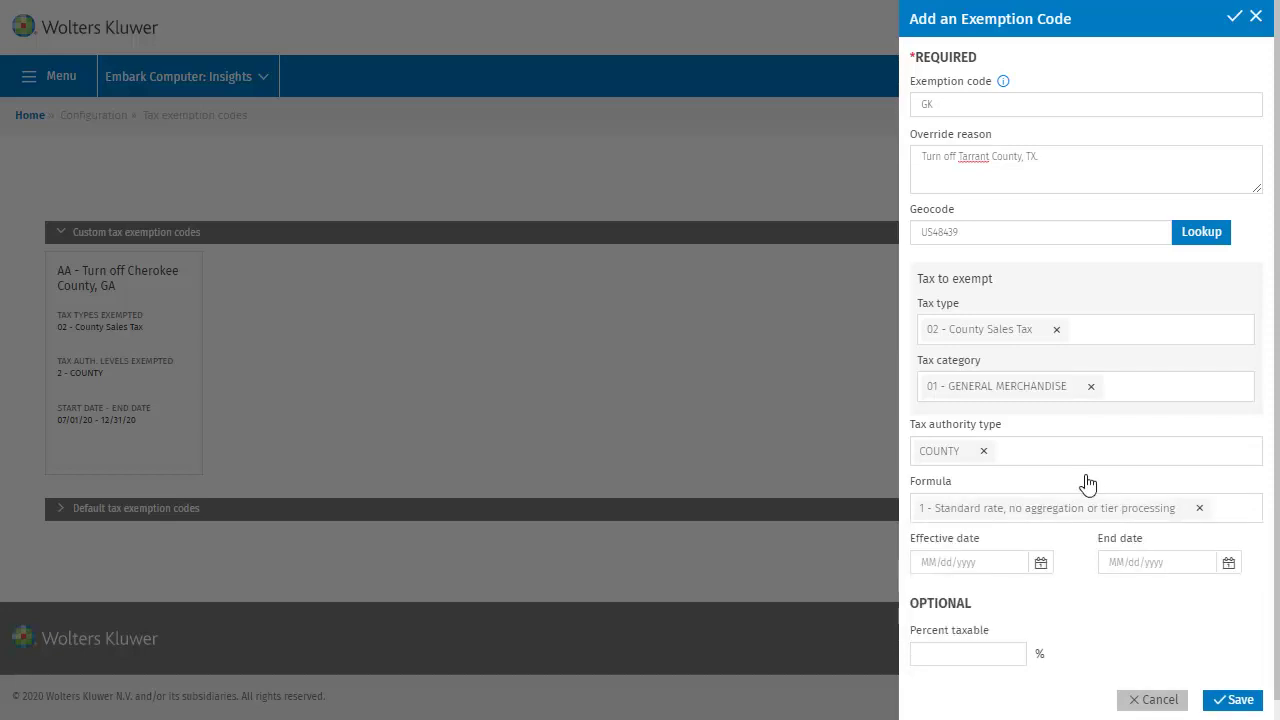
Set the exemption's effective date to 07/14/2020 and its end date to 12/31/2020.
click(1040, 563)
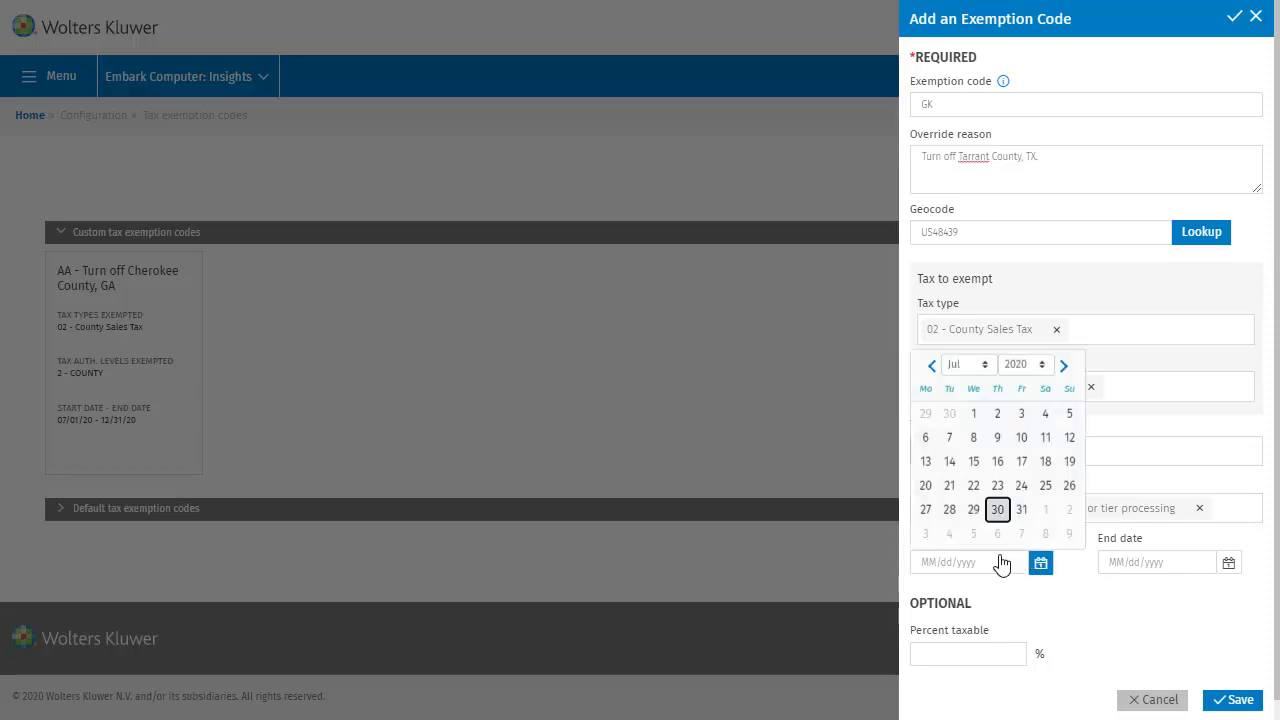
click(950, 462)
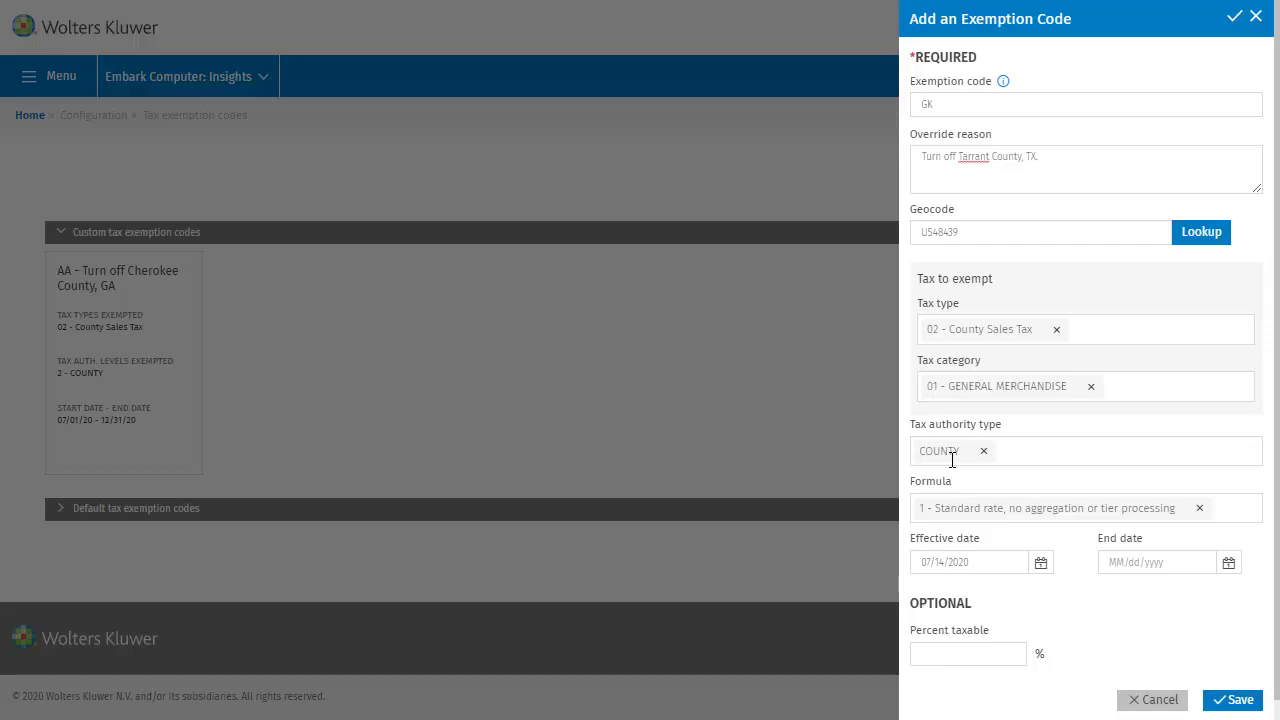
click(1133, 563)
text(12)
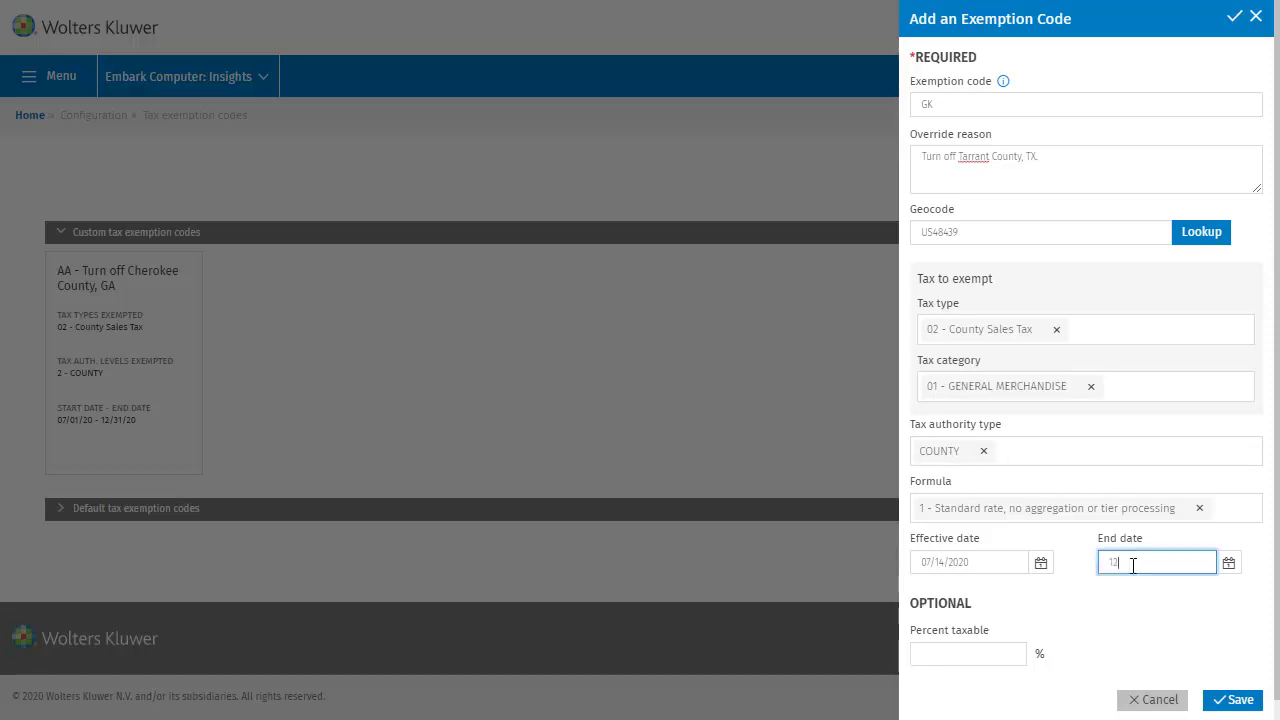
text(/31/2020)
Set the percent taxable to 100 and save the new exemption code.
click(949, 653)
text(100)
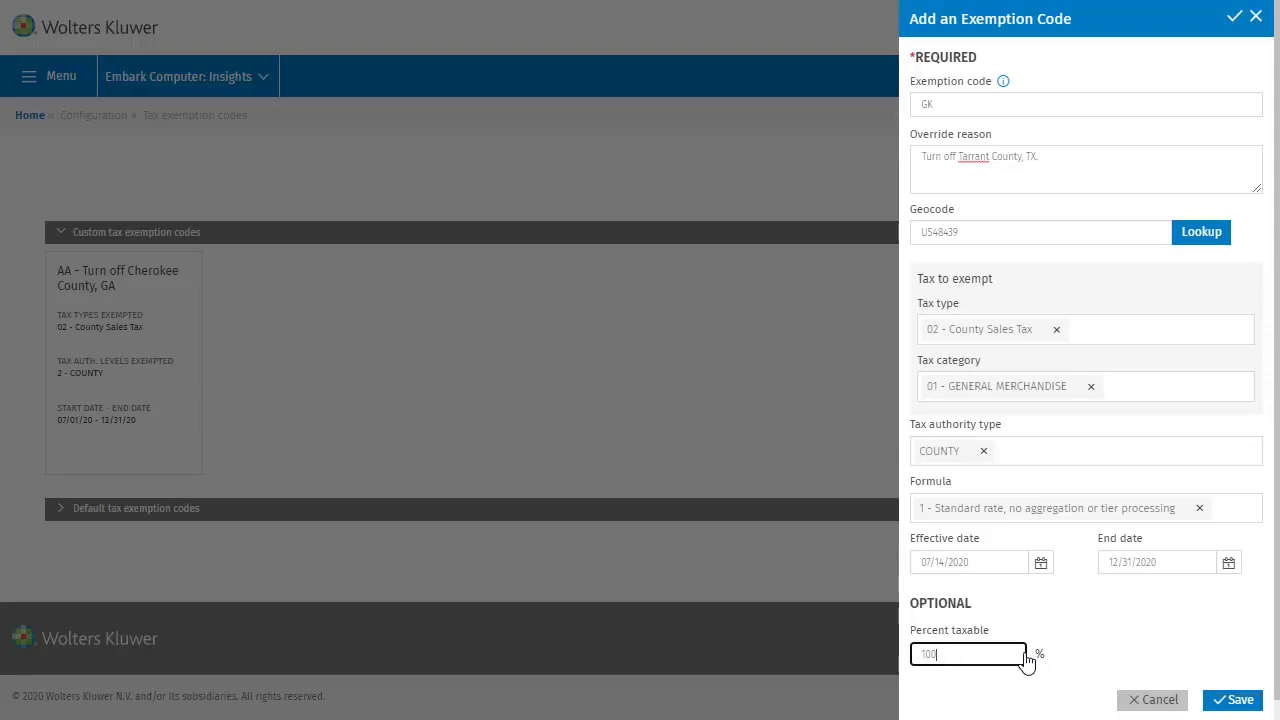
click(1236, 692)
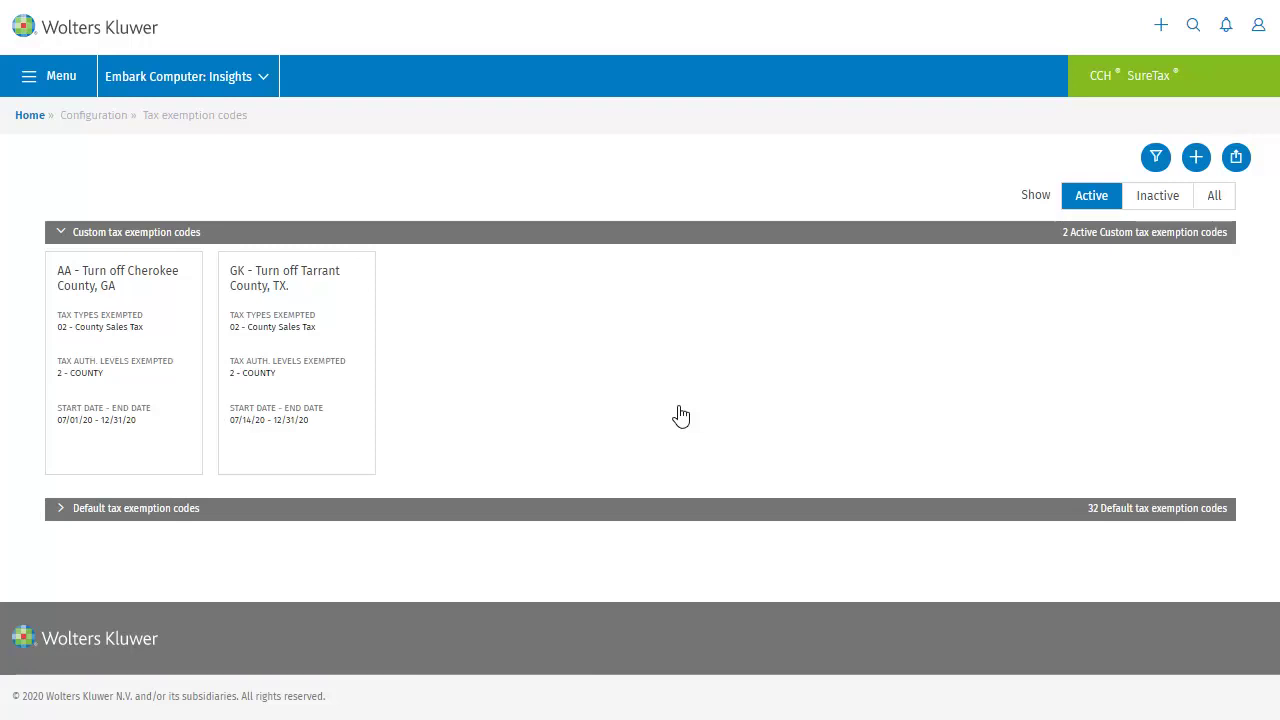
Review the details of the GK exemption code, close them unchanged, and return to the home dashboard.
click(279, 385)
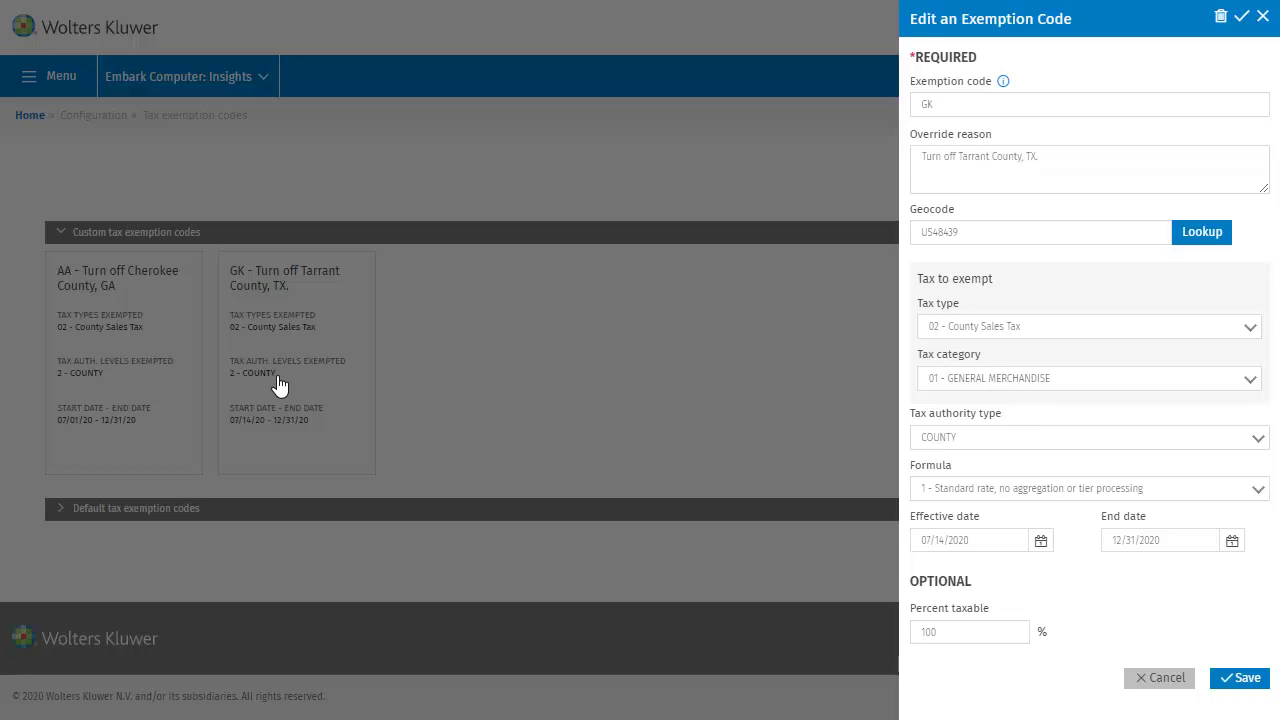
click(1261, 20)
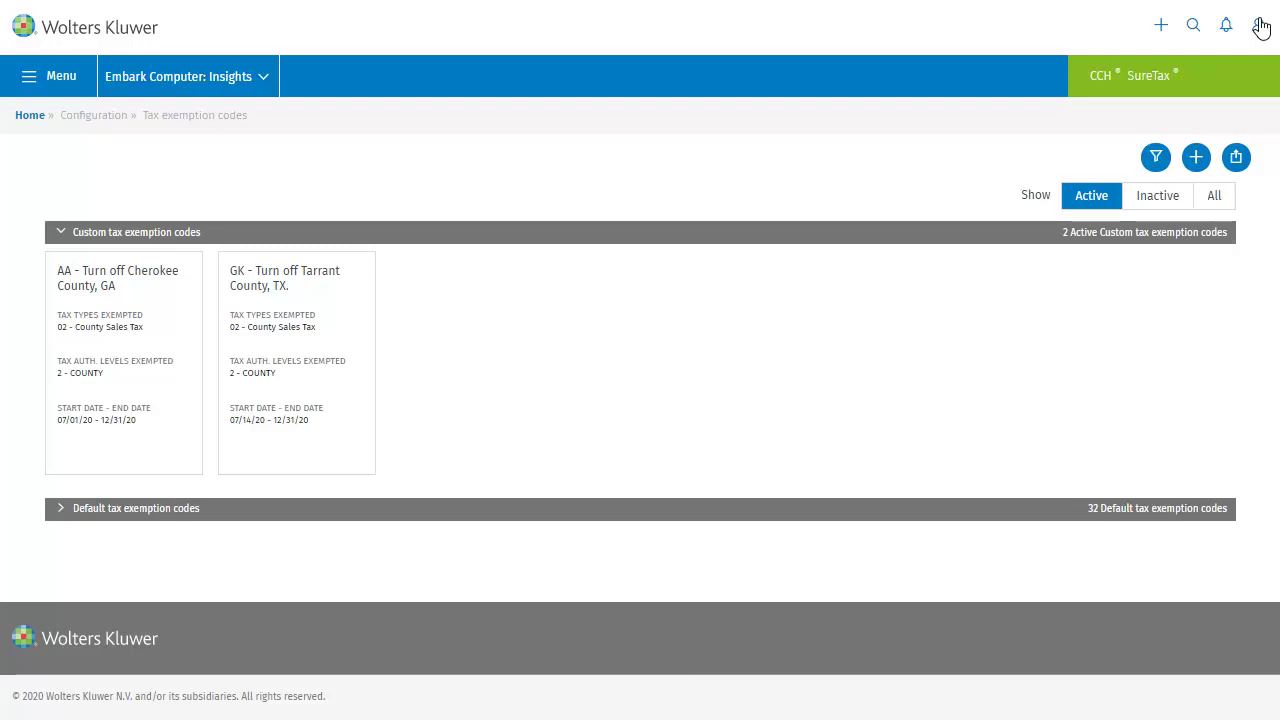
click(86, 29)
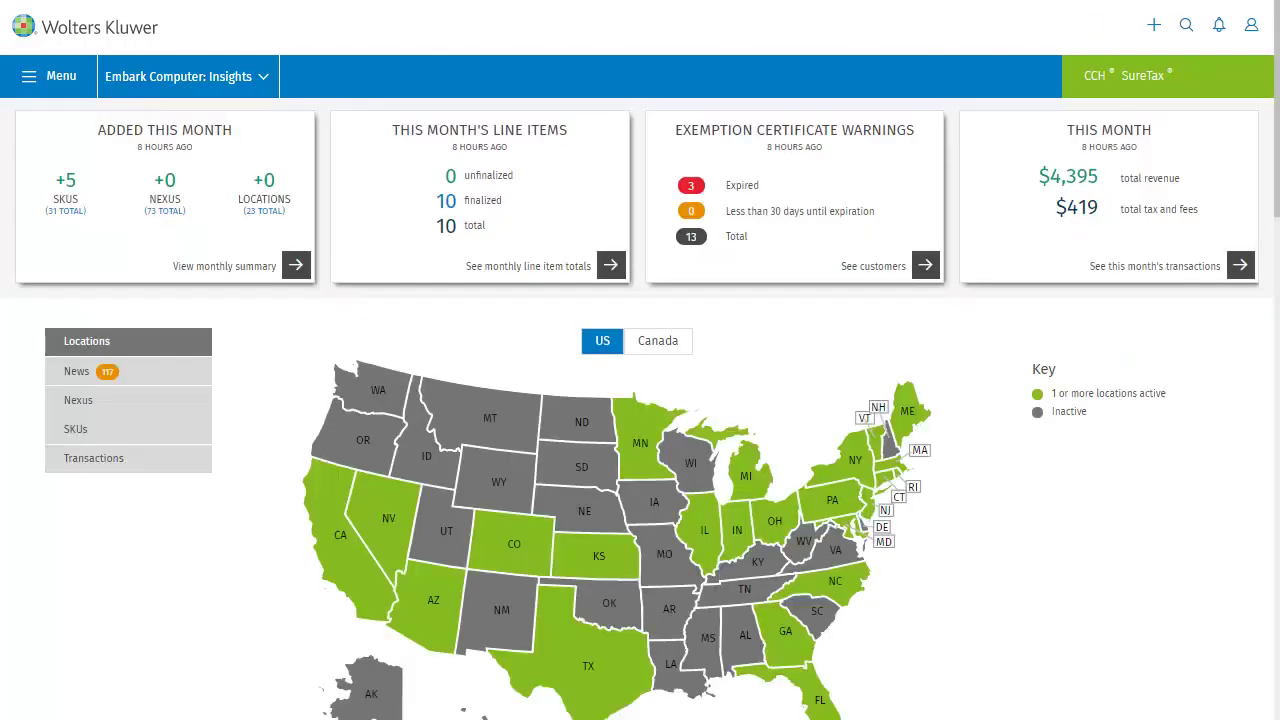